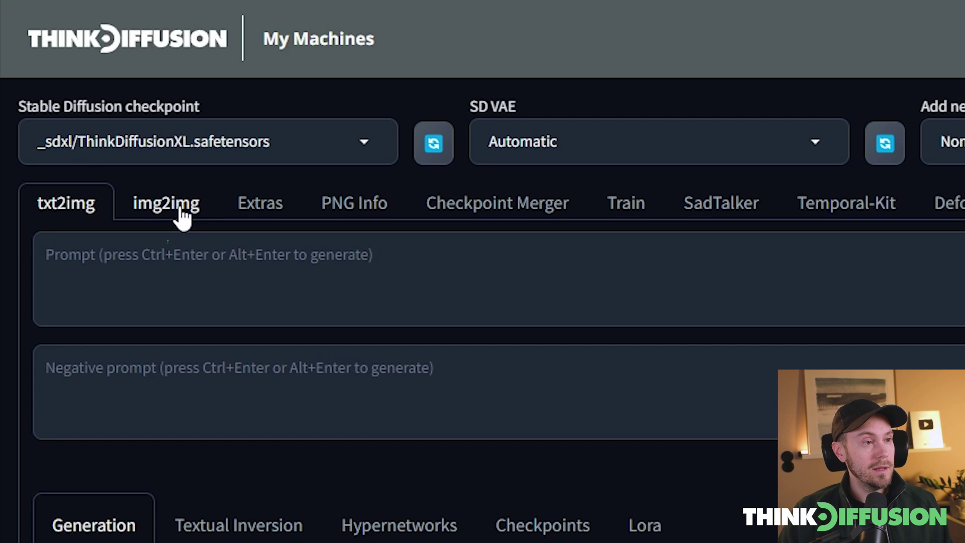
Step: Switch to img2img and enter the prompt 'man in glasses'
{"action": "left_click", "coordinate": [179, 209]}
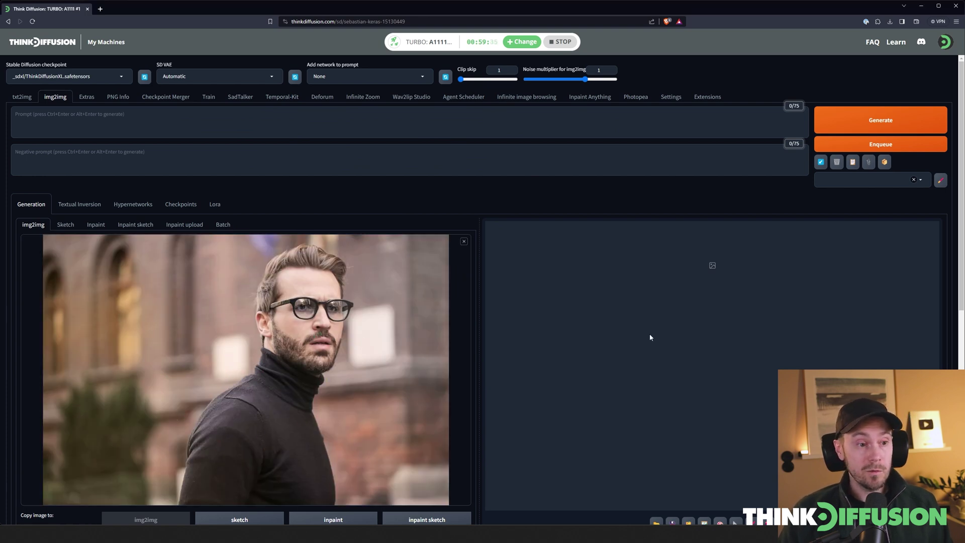
{"action": "left_click", "coordinate": [140, 122]}
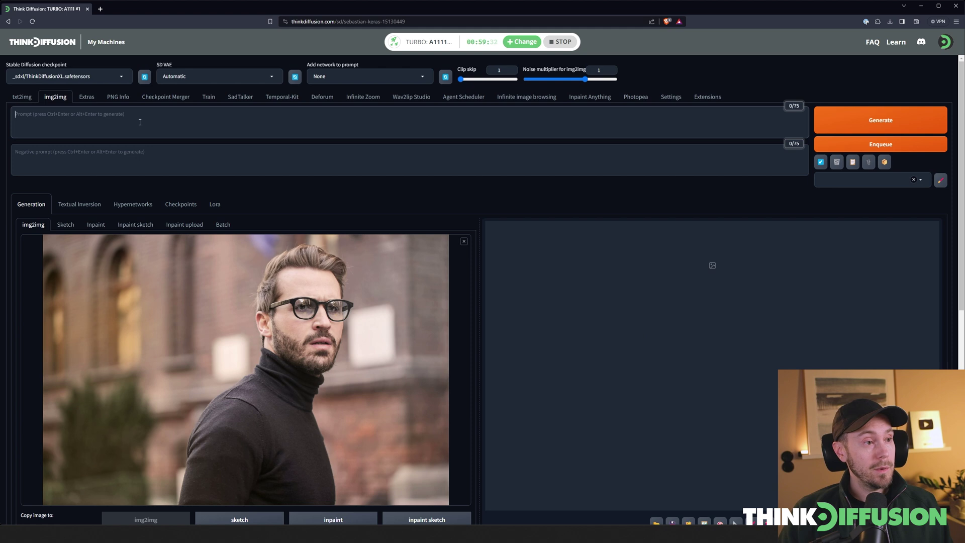
{"action": "type", "text": "man in glass"}
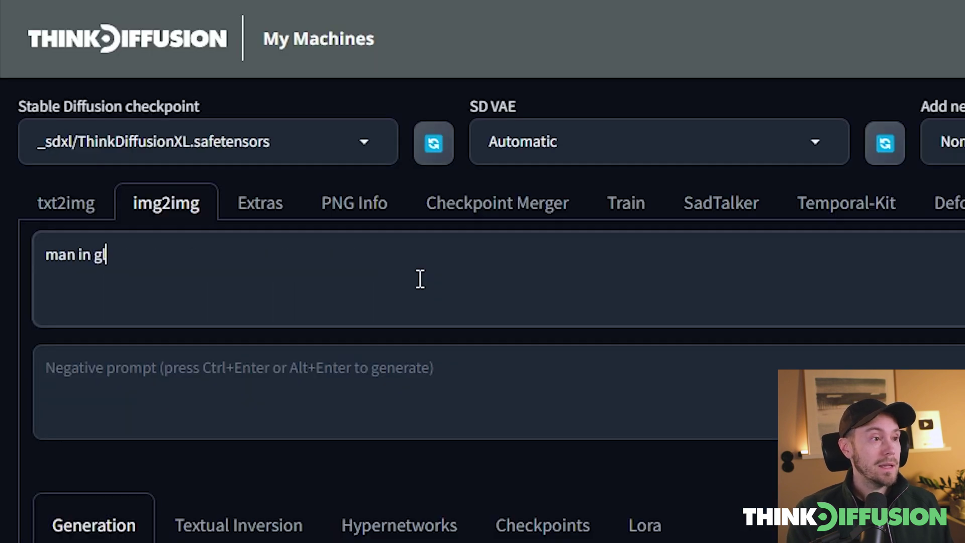
{"action": "type", "text": "es"}
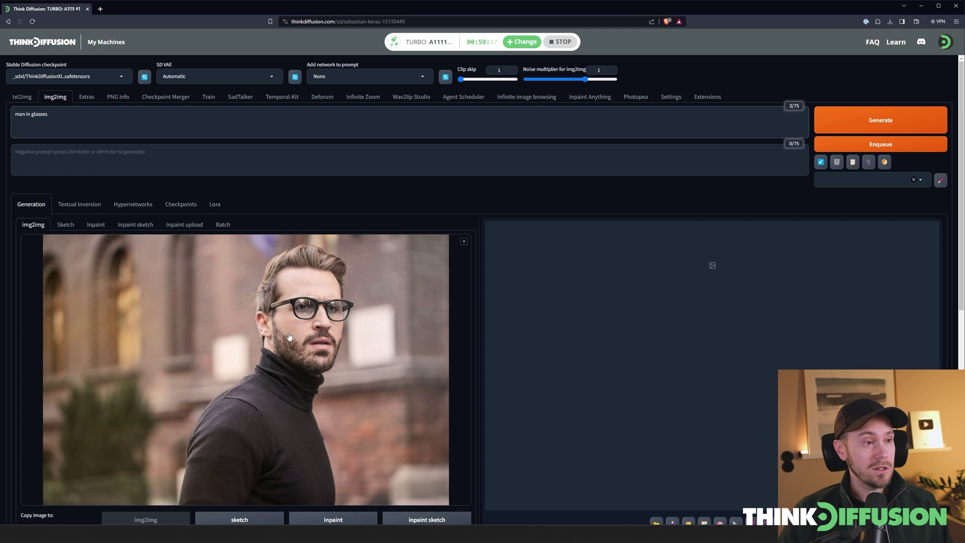
Step: Set the output width and height to 1024×1024
{"action": "scroll", "coordinate": [483, 321], "scroll_direction": "down", "scroll_amount": 8}
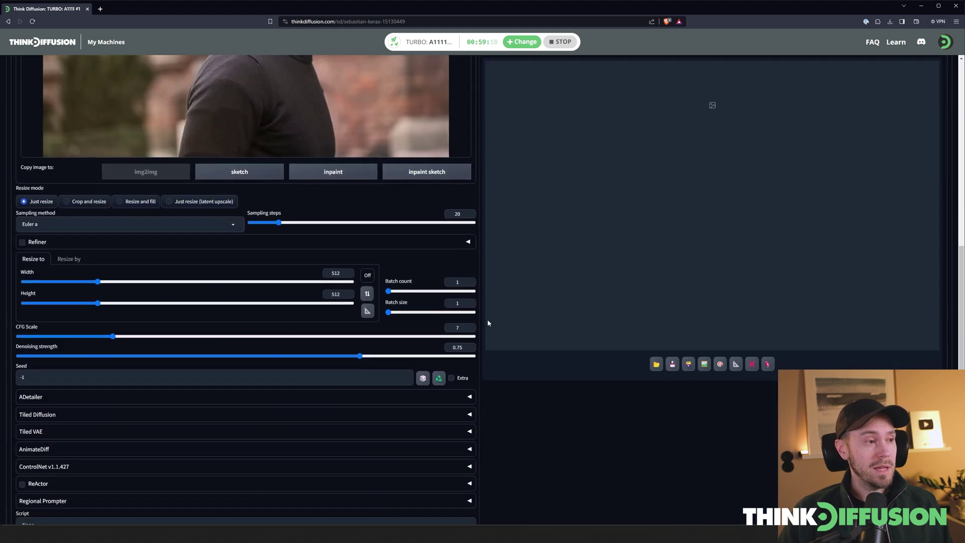
{"action": "scroll", "coordinate": [384, 324], "scroll_direction": "down", "scroll_amount": 1}
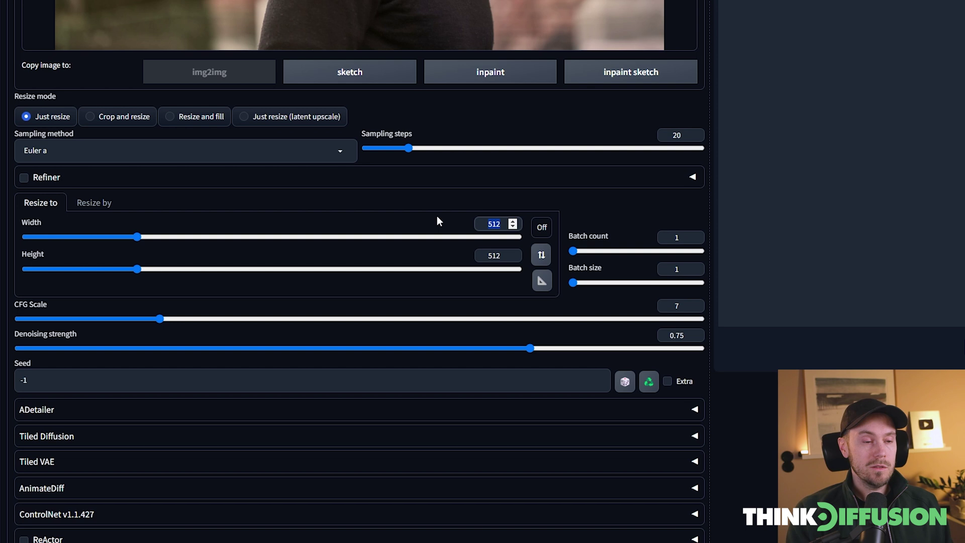
{"action": "key", "text": "BackSpace"}
{"action": "key", "text": "BackSpace"}
{"action": "key", "text": "BackSpace"}
{"action": "type", "text": "1024"}
{"action": "key", "text": "Tab"}
{"action": "type", "text": "1024"}
{"action": "key", "text": "Tab"}
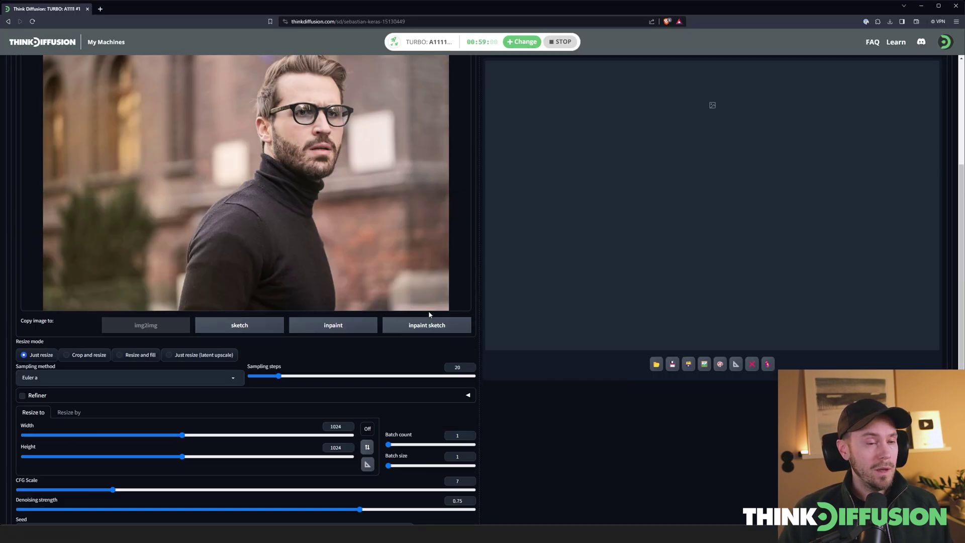
Step: Choose Crop and resize and bring denoising strength down to 0
{"action": "scroll", "coordinate": [428, 310], "scroll_direction": "up", "scroll_amount": 2}
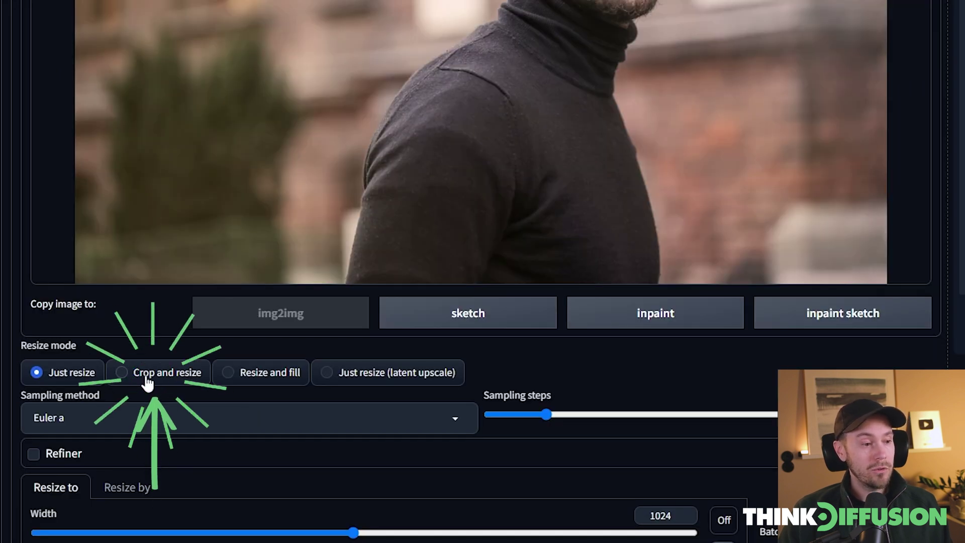
{"action": "left_click", "coordinate": [147, 383]}
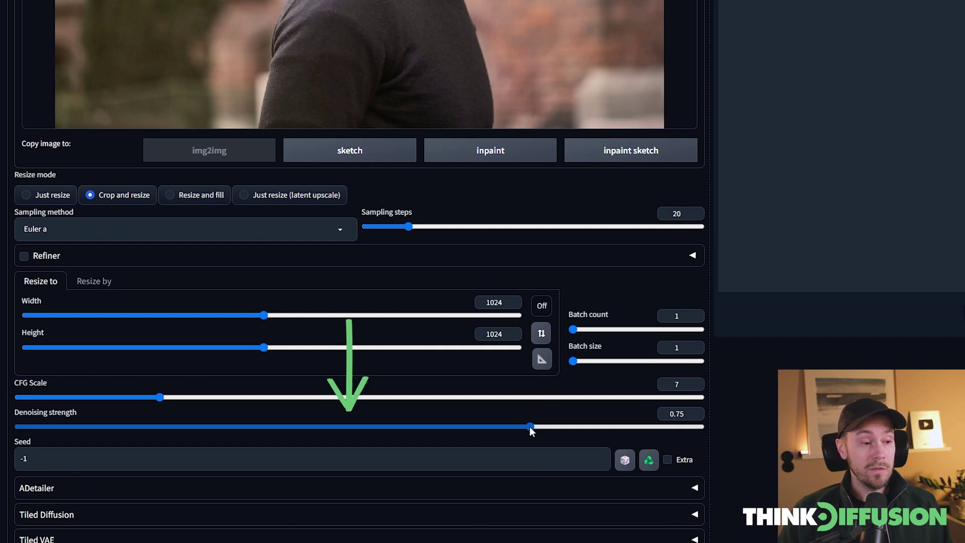
{"action": "left_click_drag", "start_coordinate": [530, 427], "coordinate": [726, 428]}
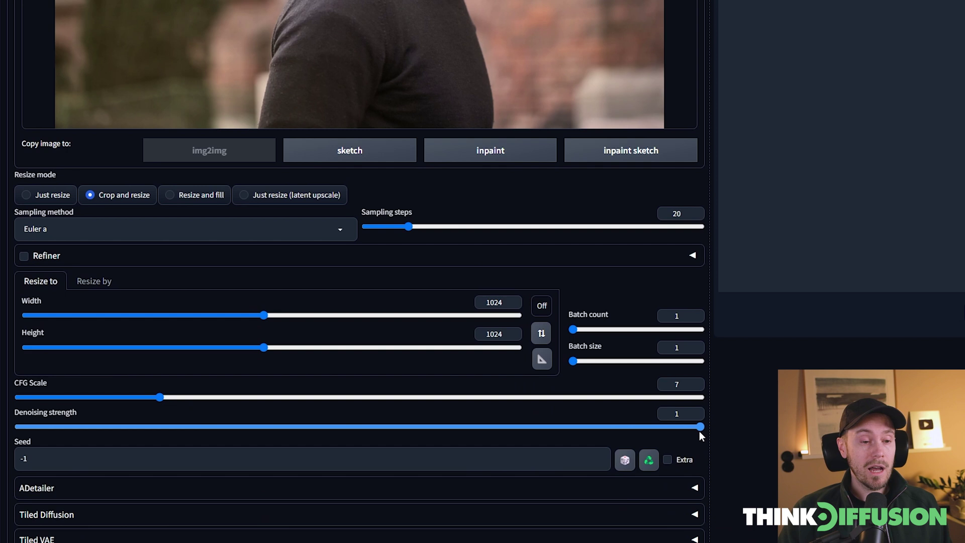
{"action": "left_click_drag", "start_coordinate": [635, 429], "coordinate": [16, 437]}
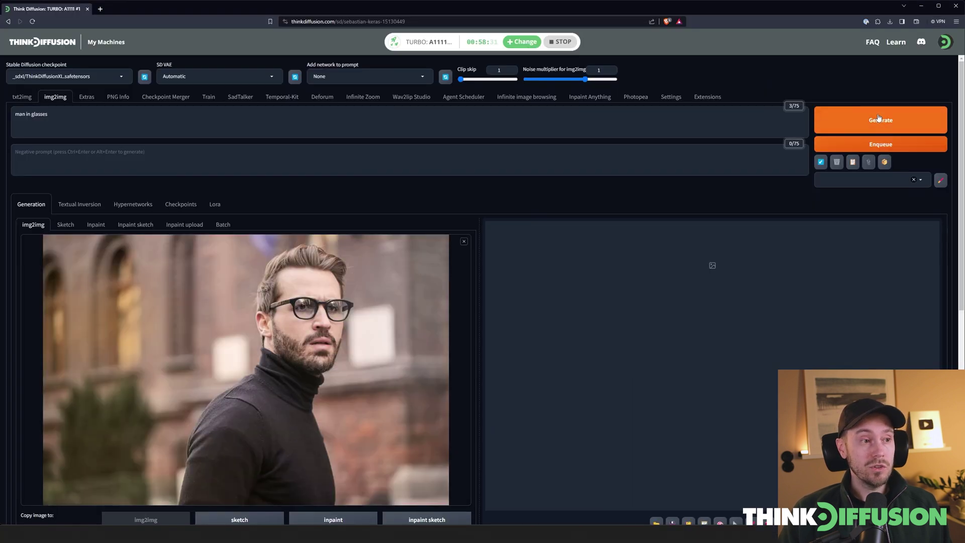
Step: Generate at denoising strength 0, review the settings, then generate a fresh studio portrait
{"action": "left_click", "coordinate": [878, 119]}
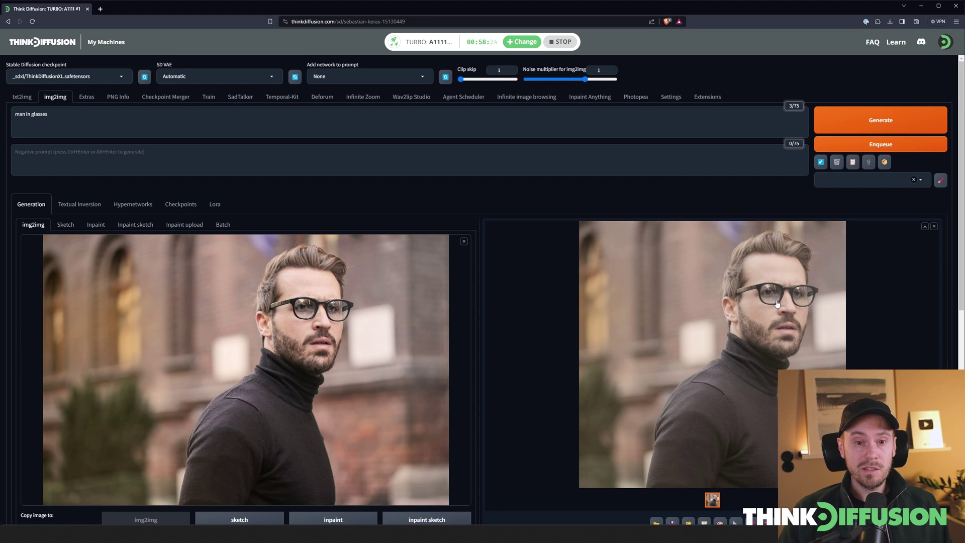
{"action": "scroll", "coordinate": [849, 298], "scroll_direction": "down", "scroll_amount": 1}
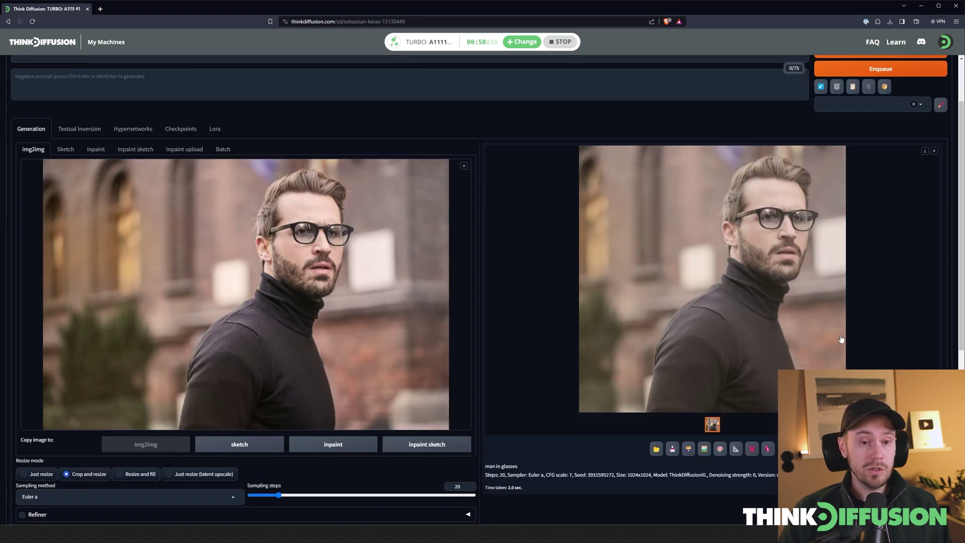
{"action": "scroll", "coordinate": [842, 339], "scroll_direction": "down", "scroll_amount": 3}
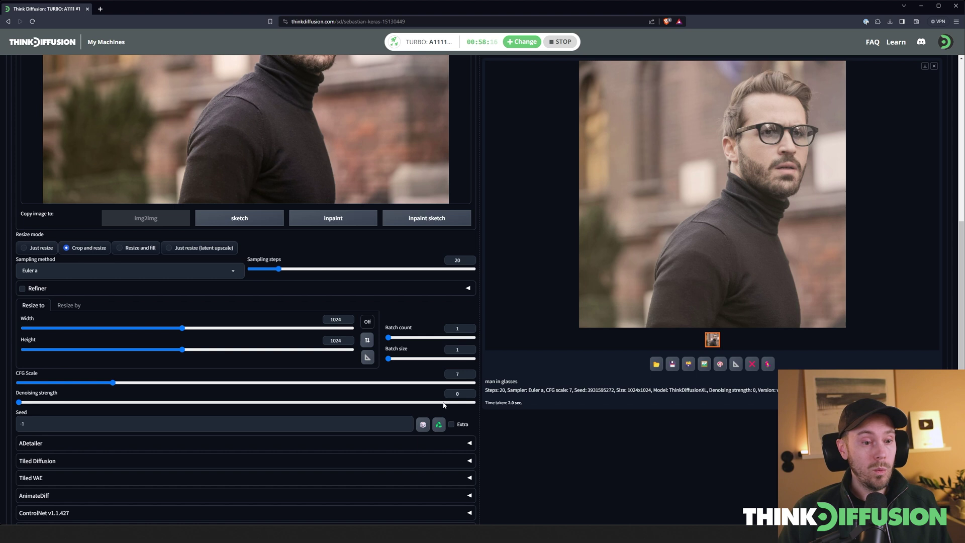
{"action": "scroll", "coordinate": [843, 126], "scroll_direction": "up", "scroll_amount": 4}
{"action": "scroll", "coordinate": [857, 116], "scroll_direction": "up", "scroll_amount": 1}
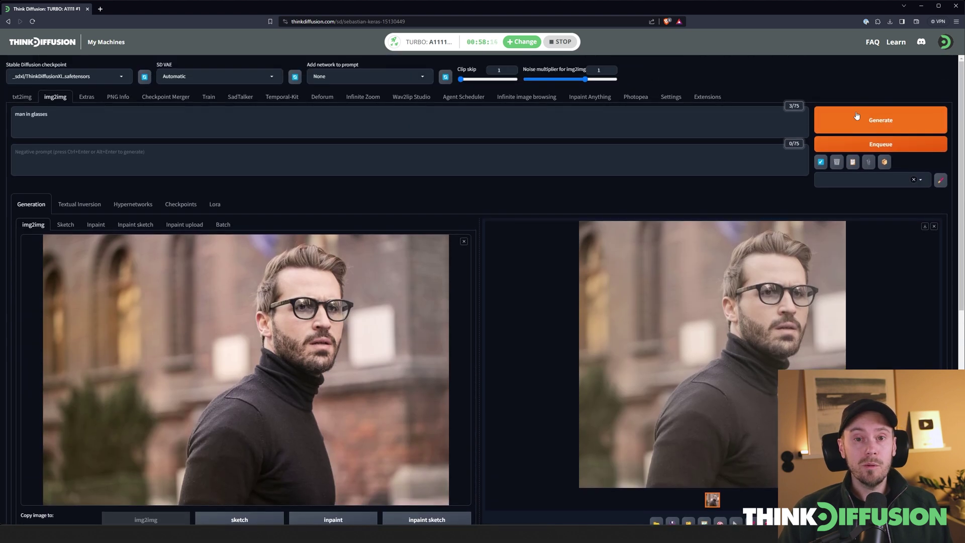
{"action": "left_click", "coordinate": [859, 124]}
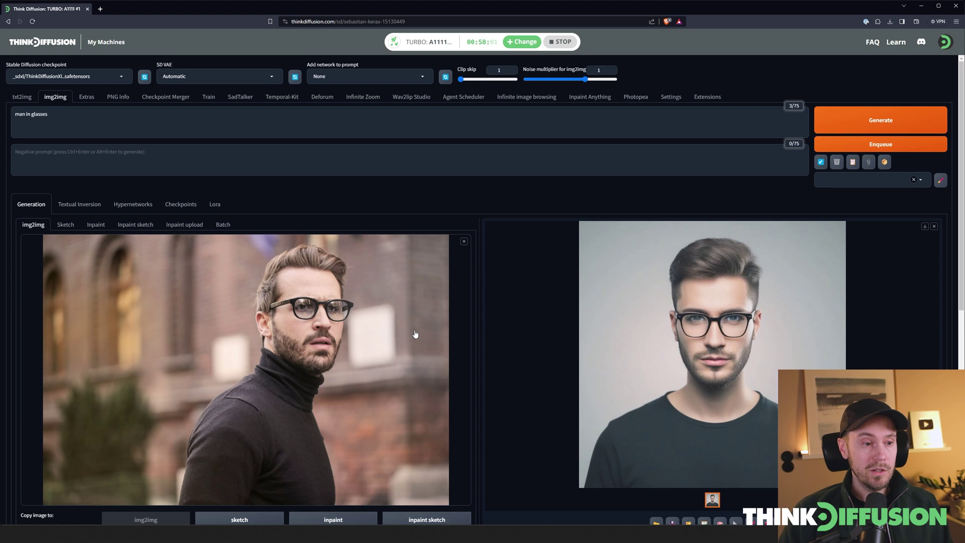
Step: Lower denoising strength to 0.55 and add the Cyberpunk style to the prompt
{"action": "scroll", "coordinate": [415, 334], "scroll_direction": "down", "scroll_amount": 6}
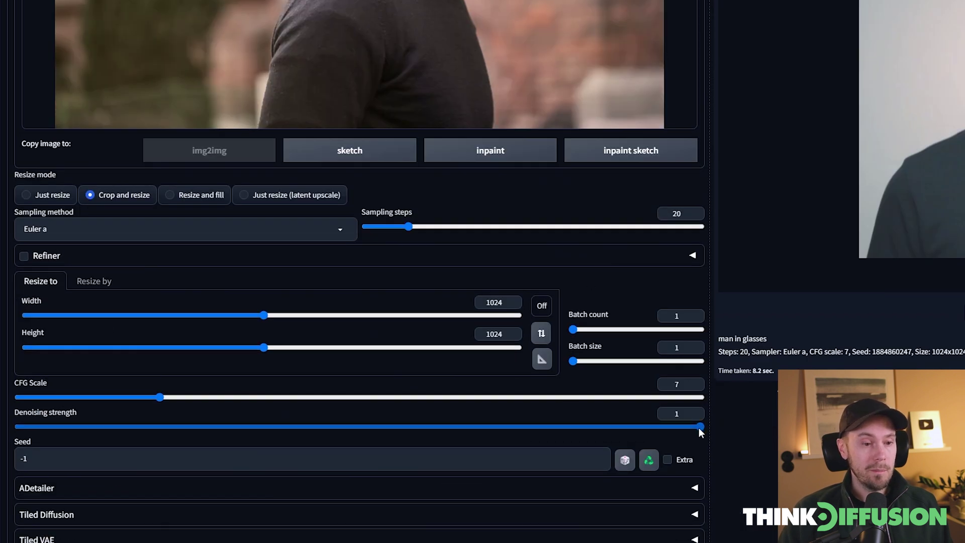
{"action": "left_click_drag", "start_coordinate": [700, 427], "coordinate": [437, 426]}
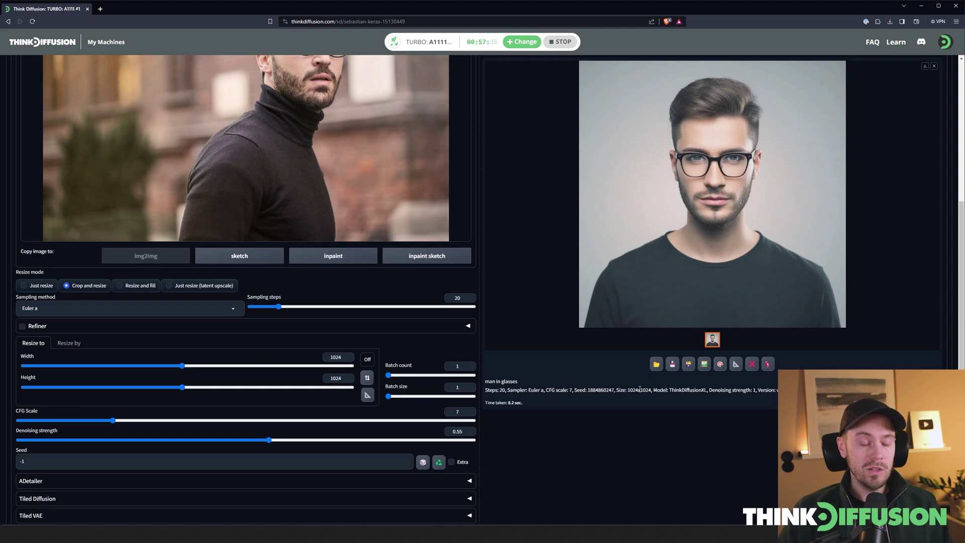
{"action": "scroll", "coordinate": [640, 390], "scroll_direction": "up", "scroll_amount": 3}
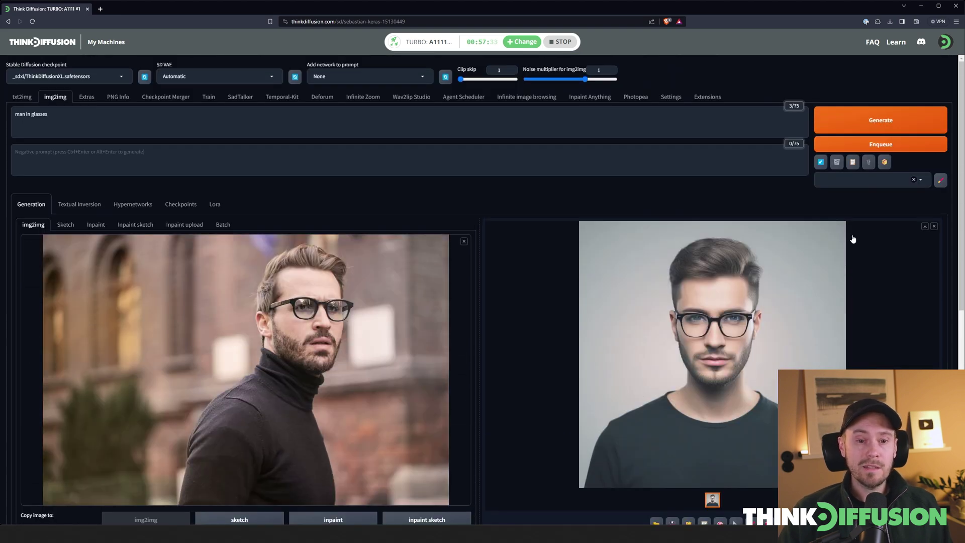
{"action": "left_click", "coordinate": [884, 180]}
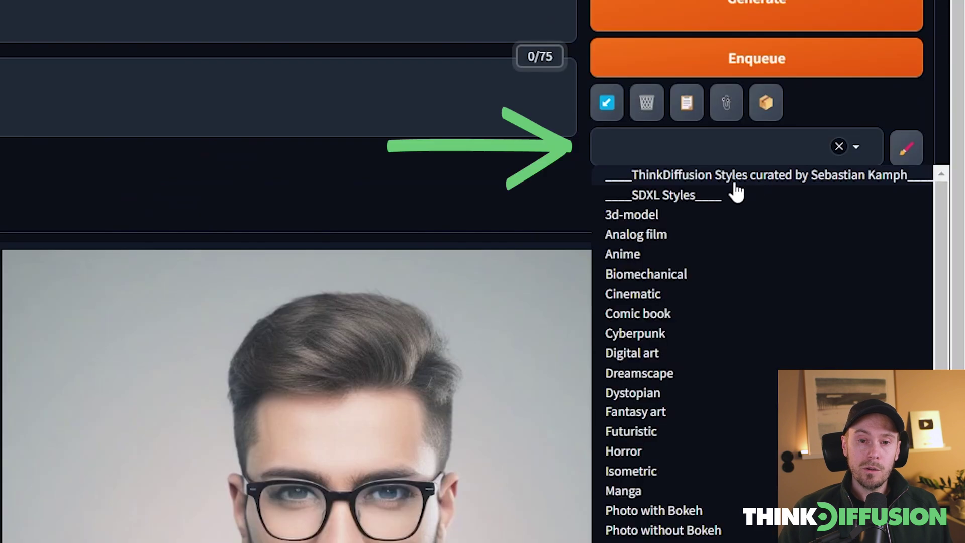
{"action": "left_click", "coordinate": [663, 336]}
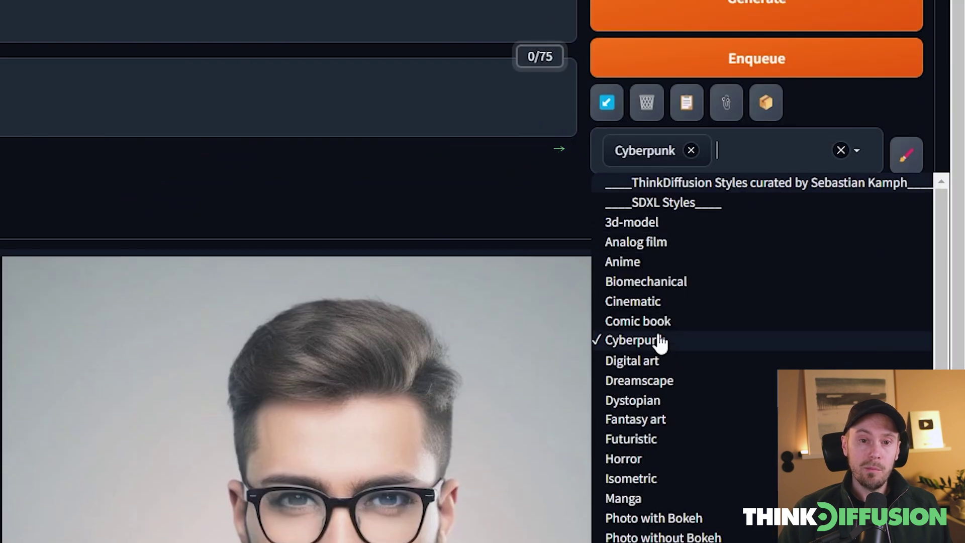
{"action": "left_click", "coordinate": [382, 180]}
Step: Generate the Cyberpunk restyle and view the purple-neon portrait result
{"action": "left_click", "coordinate": [801, 5]}
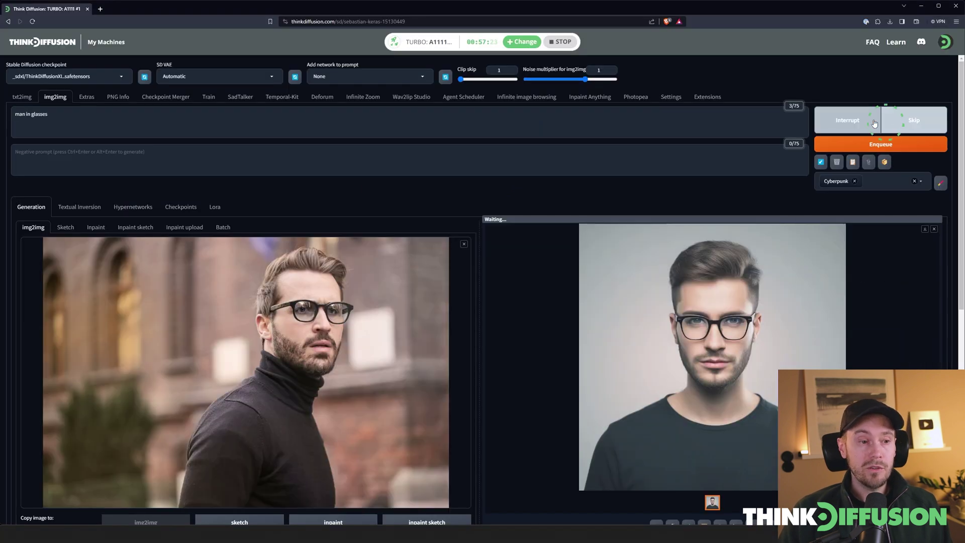
{"action": "scroll", "coordinate": [482, 173], "scroll_direction": "down", "scroll_amount": 2}
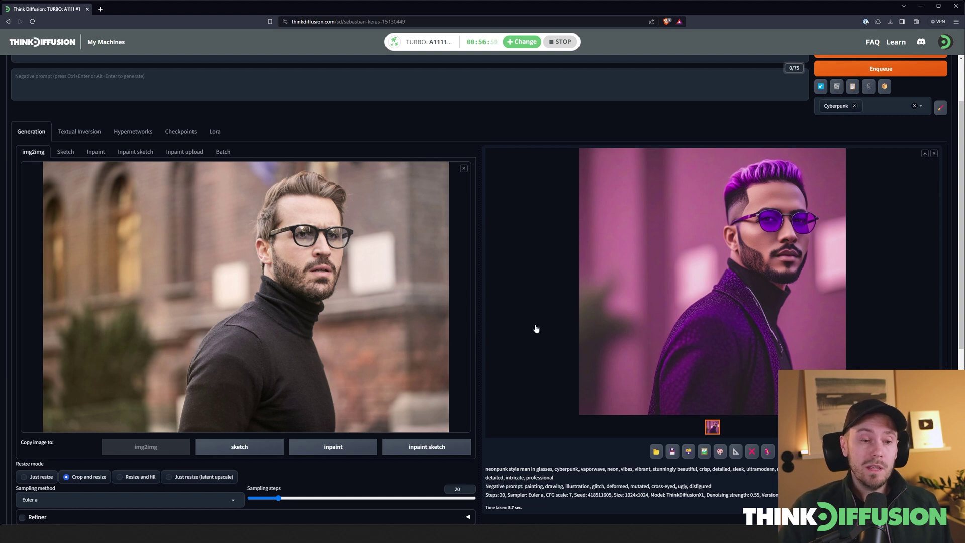
Step: Lower denoising strength to about 0.45 and regenerate the Cyberpunk version
{"action": "scroll", "coordinate": [536, 327], "scroll_direction": "down", "scroll_amount": 6}
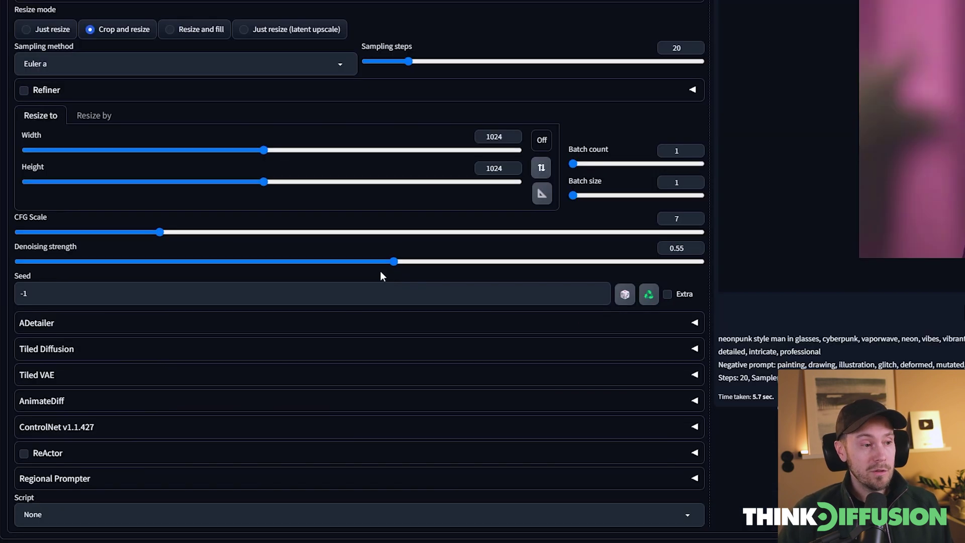
{"action": "left_click_drag", "start_coordinate": [269, 329], "coordinate": [266, 331]}
{"action": "left_click_drag", "start_coordinate": [389, 263], "coordinate": [369, 265]}
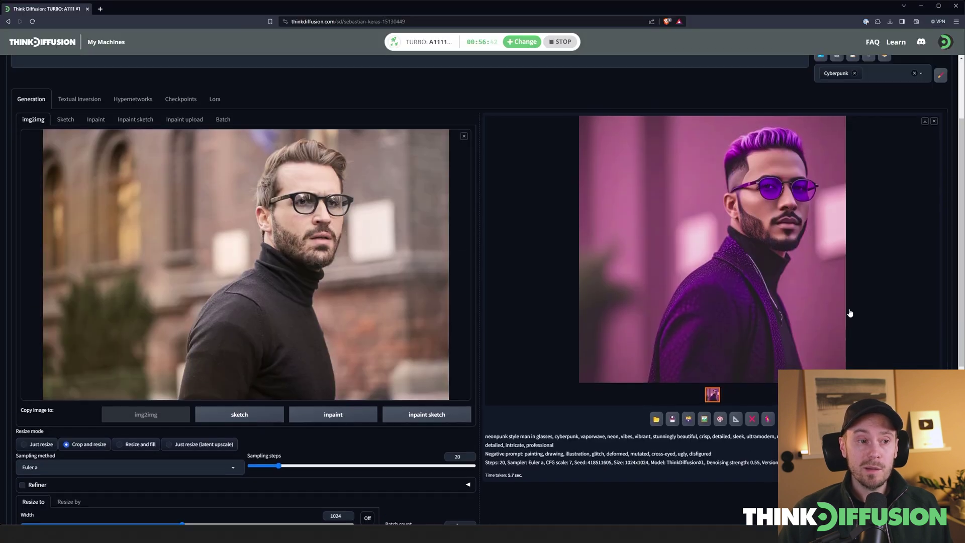
{"action": "scroll", "coordinate": [855, 291], "scroll_direction": "up", "scroll_amount": 2}
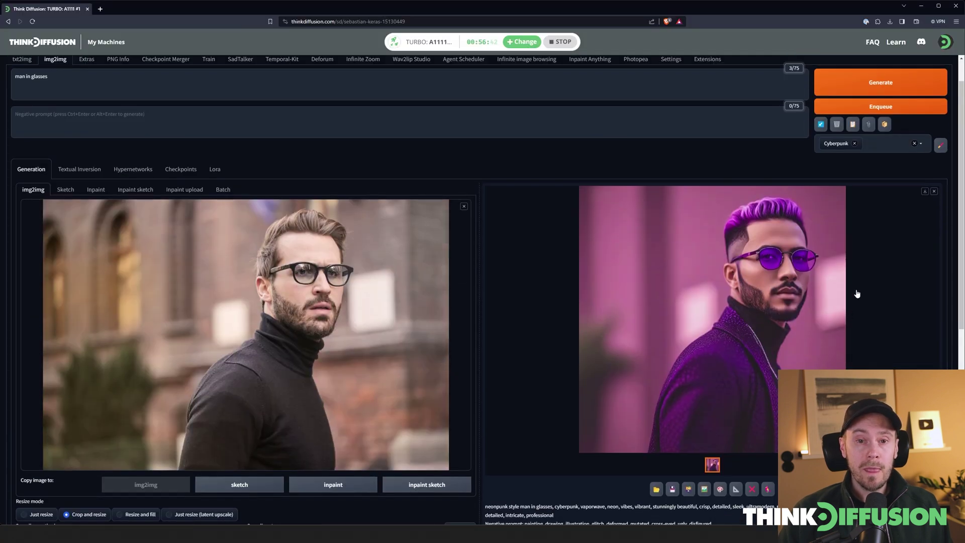
{"action": "left_click", "coordinate": [864, 86]}
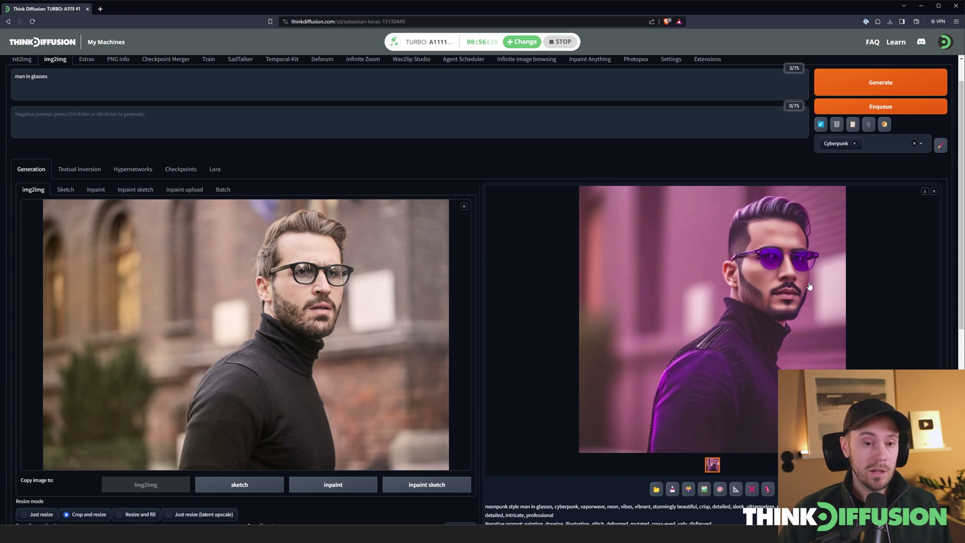
Step: Regenerate the Cyberpunk version at denoising strength 0.3
{"action": "scroll", "coordinate": [648, 355], "scroll_direction": "down", "scroll_amount": 5}
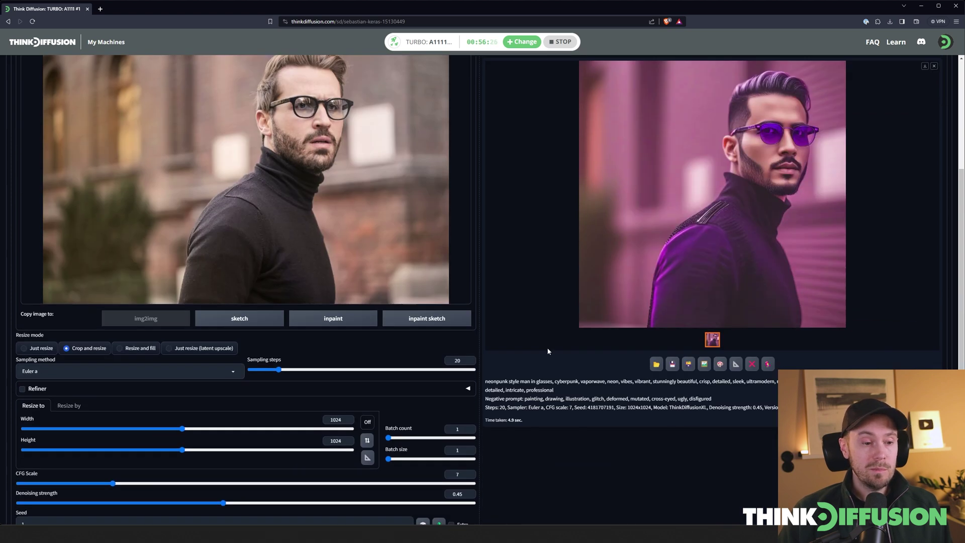
{"action": "left_click_drag", "start_coordinate": [219, 411], "coordinate": [157, 409]}
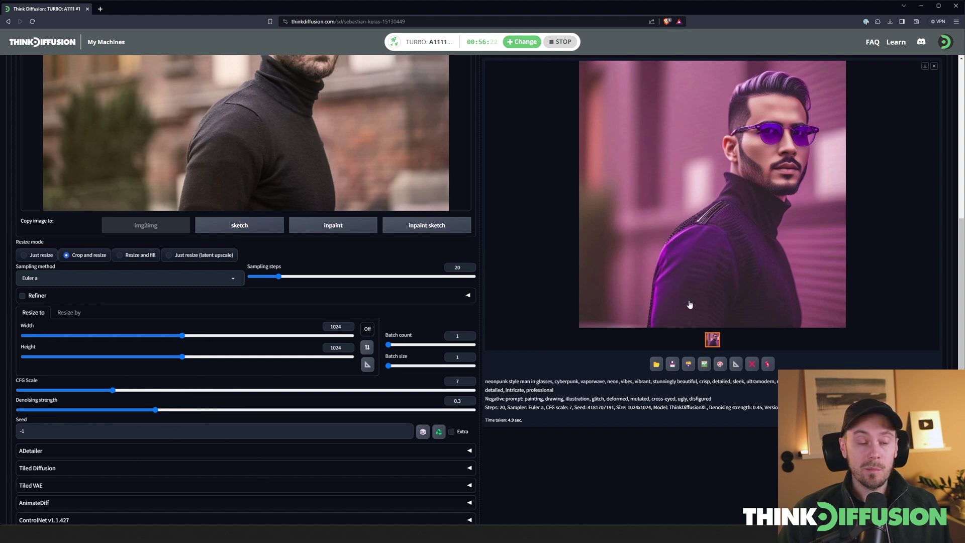
{"action": "scroll", "coordinate": [907, 322], "scroll_direction": "up", "scroll_amount": 6}
{"action": "left_click", "coordinate": [881, 119]}
Step: Drop denoising strength to 0.15 and generate again for a subtle purple-glasses result
{"action": "scroll", "coordinate": [908, 321], "scroll_direction": "down", "scroll_amount": 1}
{"action": "scroll", "coordinate": [908, 322], "scroll_direction": "down", "scroll_amount": 1}
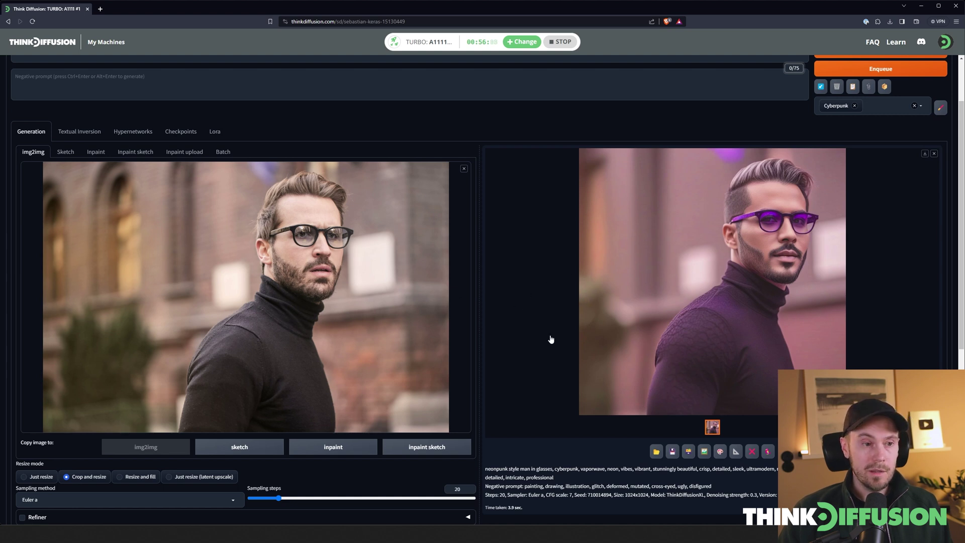
{"action": "scroll", "coordinate": [545, 351], "scroll_direction": "down", "scroll_amount": 7}
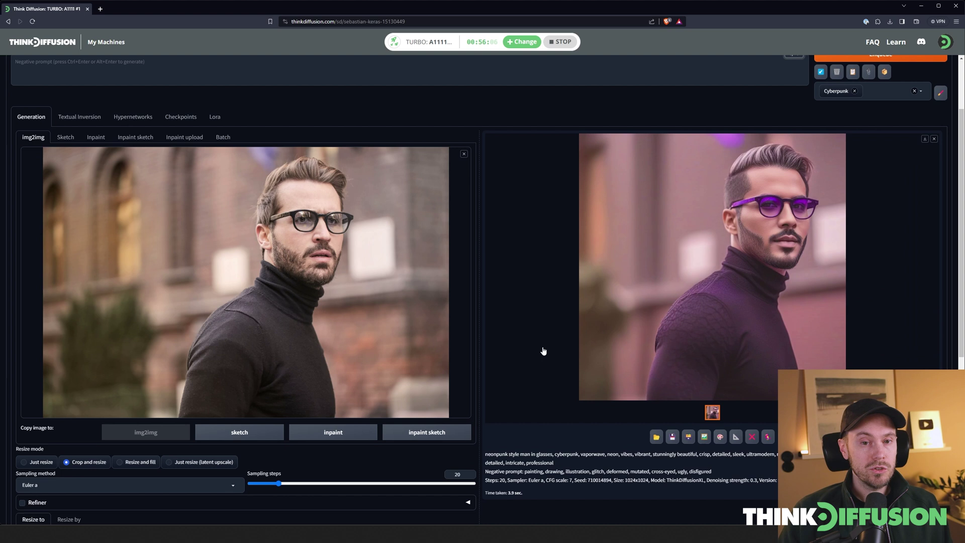
{"action": "left_click_drag", "start_coordinate": [140, 289], "coordinate": [118, 289]}
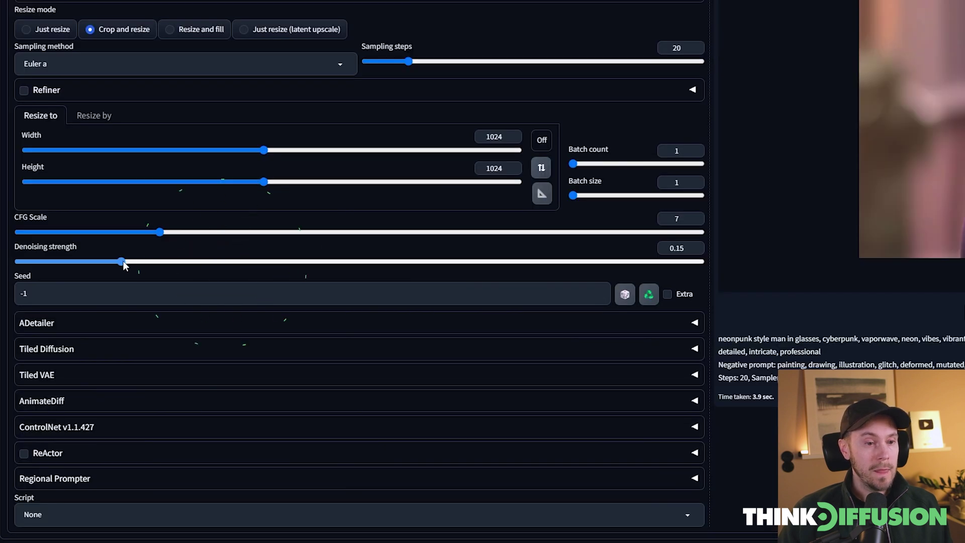
{"action": "mouse_move", "coordinate": [124, 265]}
{"action": "left_mouse_down"}
{"action": "mouse_move", "coordinate": [115, 266]}
{"action": "mouse_move", "coordinate": [129, 261]}
{"action": "left_mouse_up"}
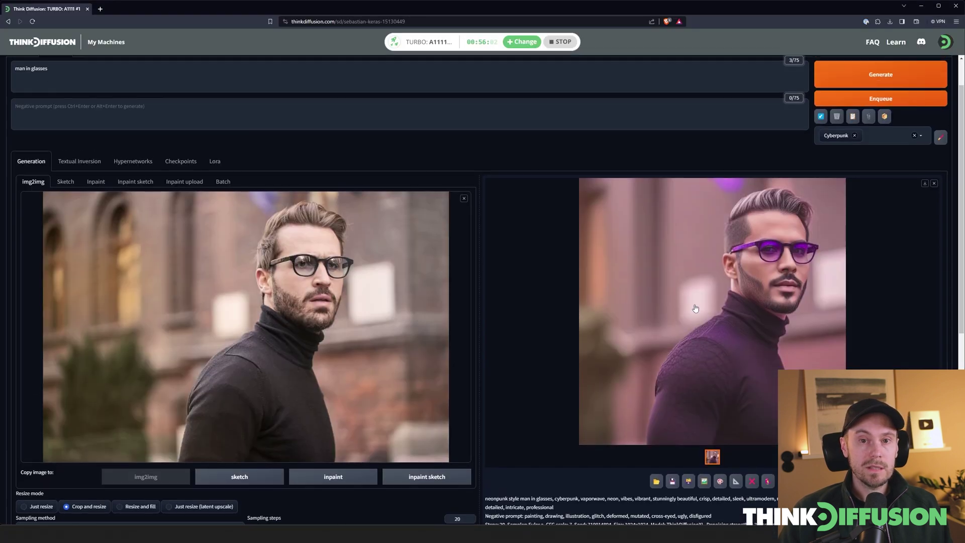
{"action": "scroll", "coordinate": [880, 120], "scroll_direction": "up", "scroll_amount": 1}
{"action": "left_click", "coordinate": [880, 120]}
{"action": "scroll", "coordinate": [844, 153], "scroll_direction": "down", "scroll_amount": 1}
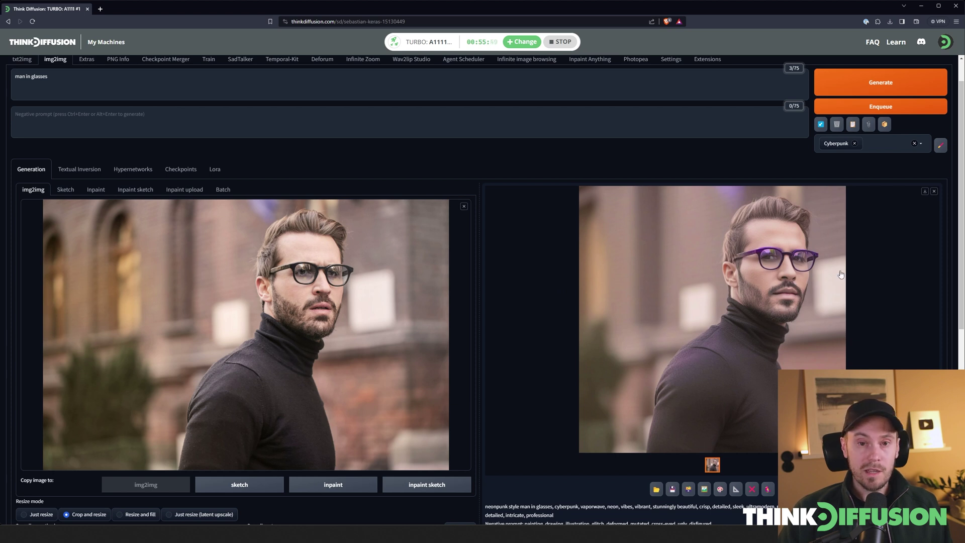
Step: Replace the Cyberpunk style with Pixel Art
{"action": "left_click", "coordinate": [854, 143]}
{"action": "left_click", "coordinate": [832, 321]}
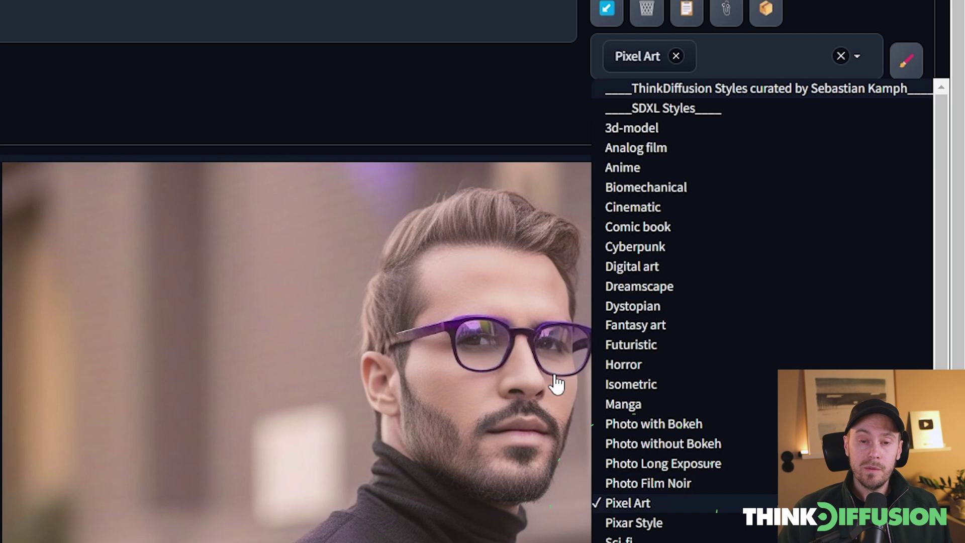
{"action": "left_click", "coordinate": [250, 73]}
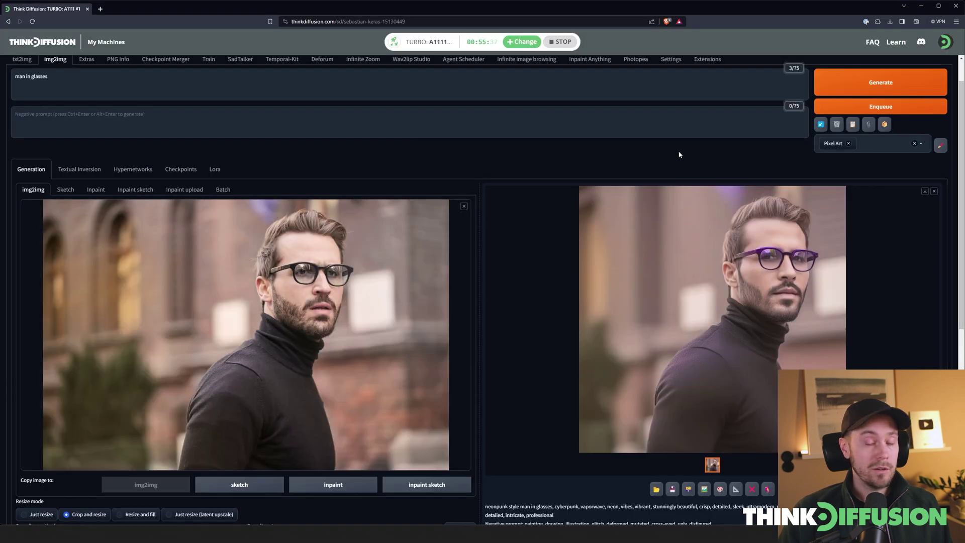
Step: Raise denoising strength to 0.4 and generate the Pixel Art version
{"action": "scroll", "coordinate": [517, 298], "scroll_direction": "down", "scroll_amount": 4}
{"action": "left_click_drag", "start_coordinate": [91, 480], "coordinate": [200, 481]}
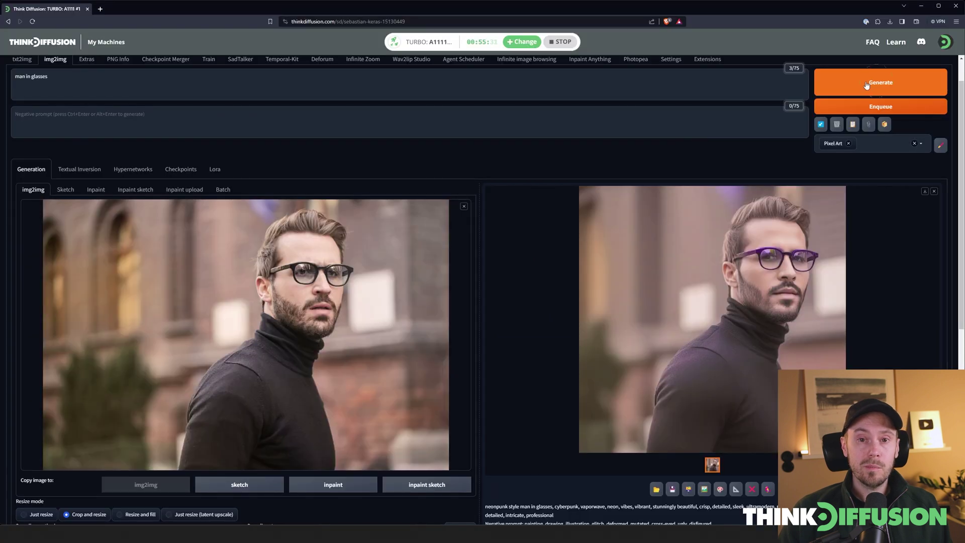
{"action": "left_click", "coordinate": [862, 85]}
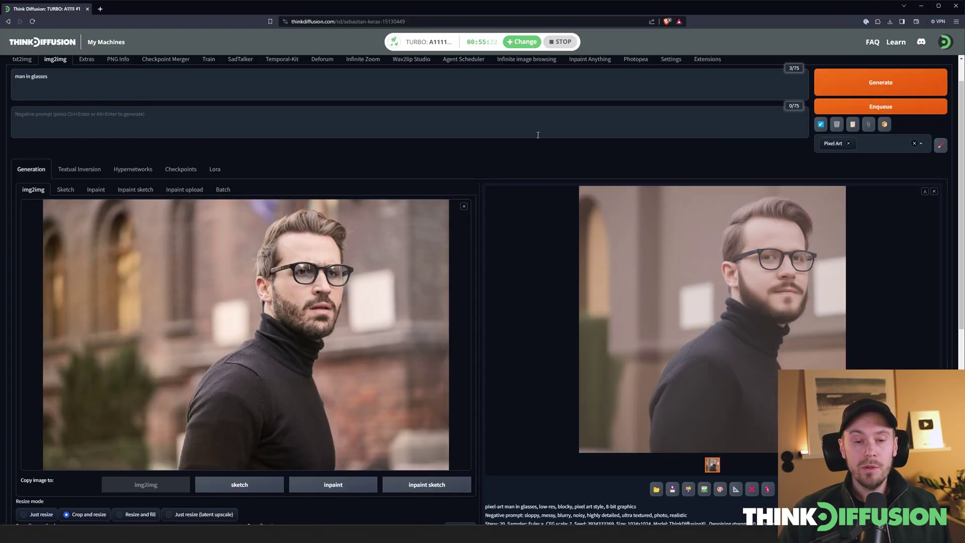
{"action": "scroll", "coordinate": [776, 247], "scroll_direction": "down", "scroll_amount": 1}
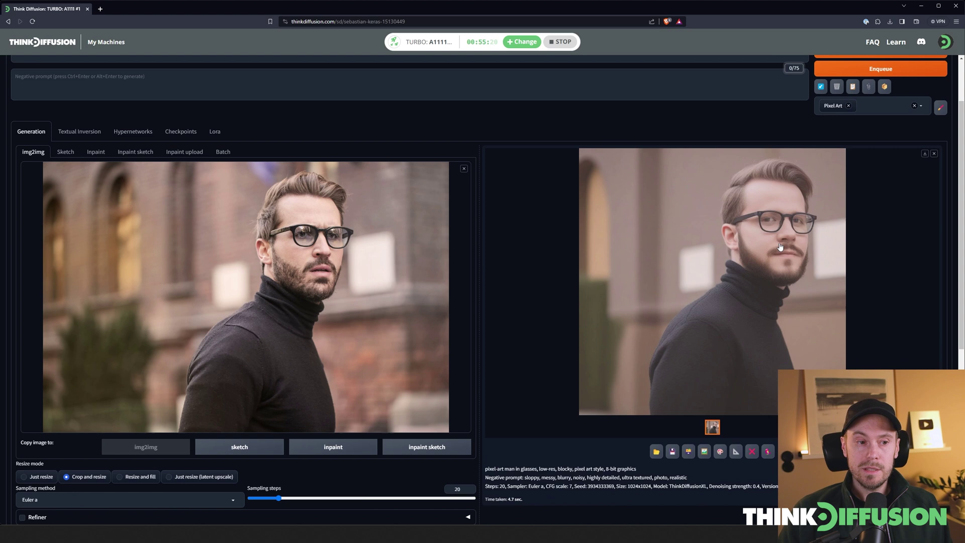
{"action": "right_click", "coordinate": [391, 244]}
{"action": "left_click", "coordinate": [632, 234]}
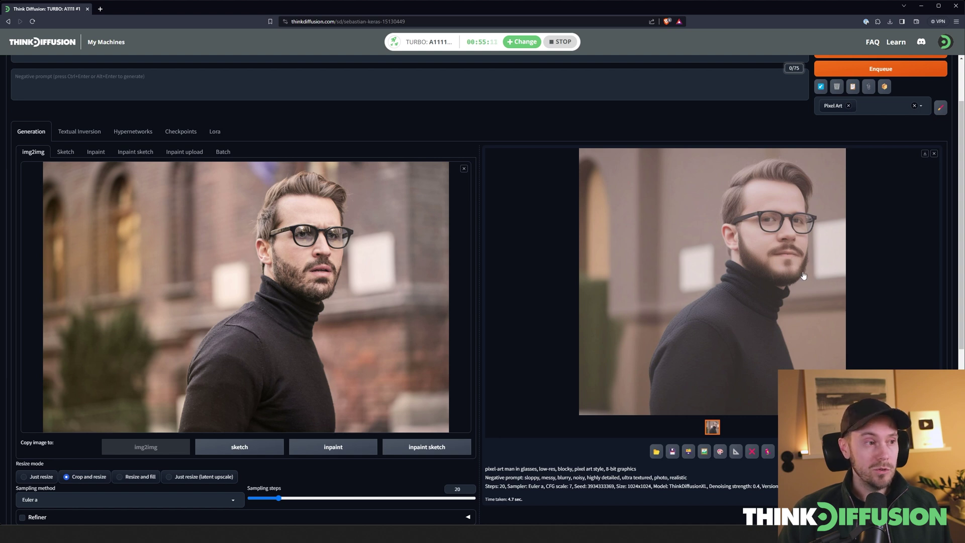
Step: Generate the Pixel Art image at denoising strength 0.6
{"action": "scroll", "coordinate": [508, 339], "scroll_direction": "down", "scroll_amount": 5}
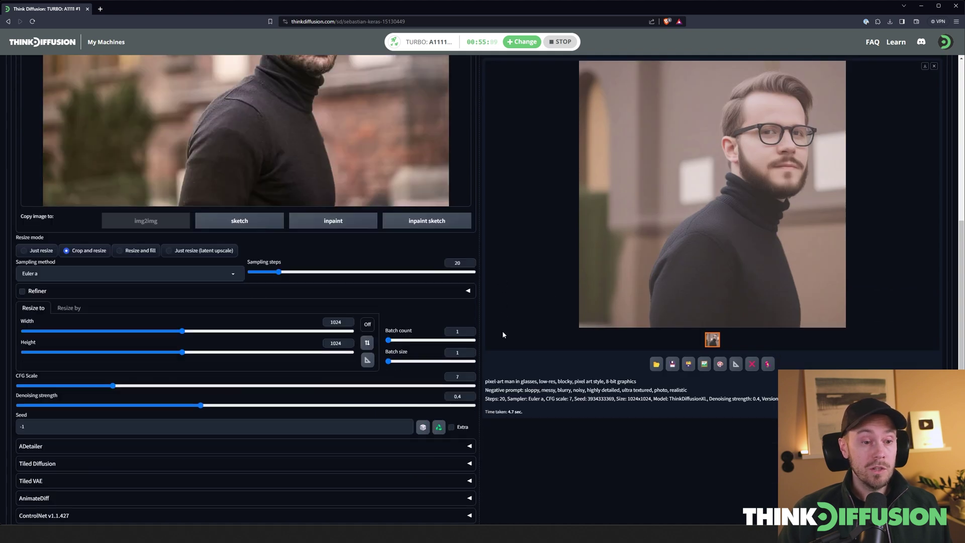
{"action": "left_click_drag", "start_coordinate": [202, 405], "coordinate": [255, 405]}
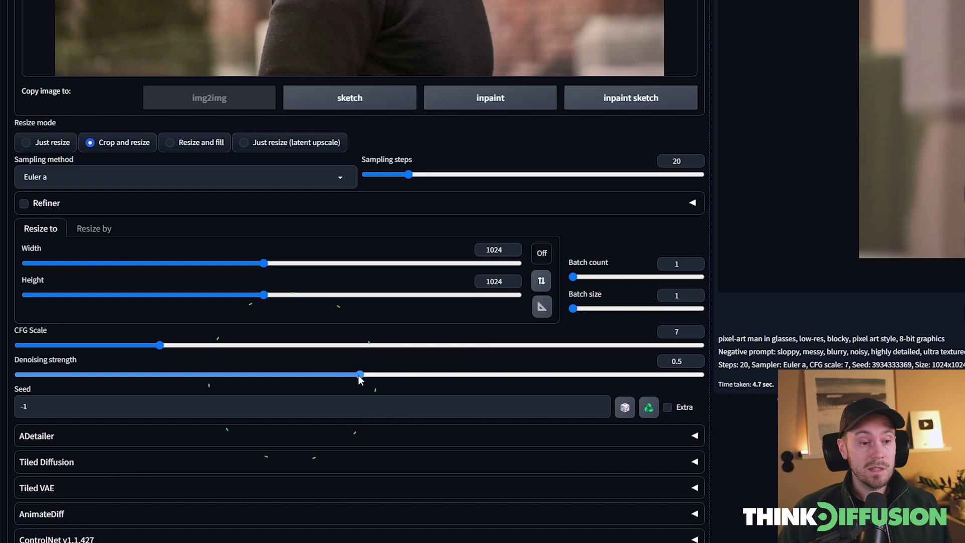
{"action": "left_click_drag", "start_coordinate": [421, 373], "coordinate": [442, 373]}
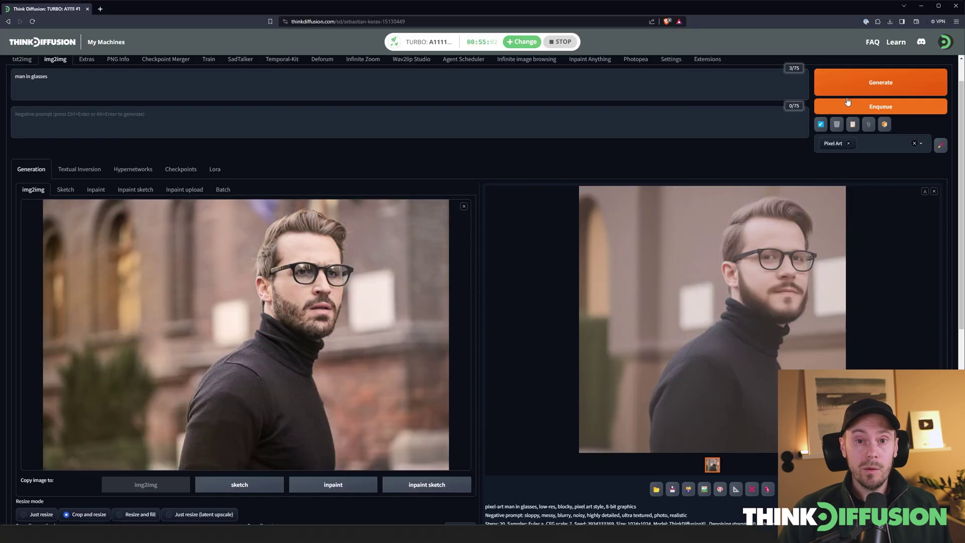
{"action": "left_click", "coordinate": [848, 92]}
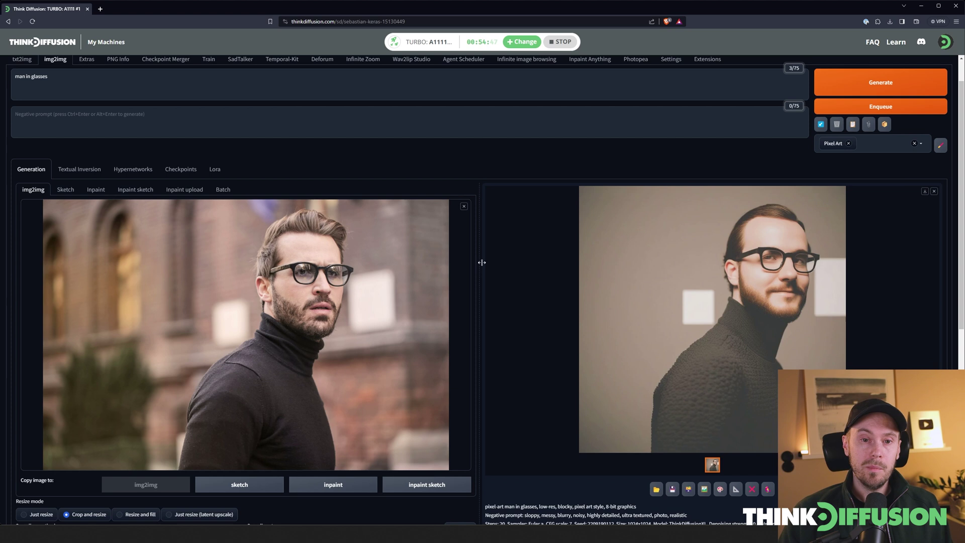
Step: Generate the Pixel Art image at denoising strength 0.8 and inspect the 8-bit figure
{"action": "scroll", "coordinate": [542, 314], "scroll_direction": "down", "scroll_amount": 6}
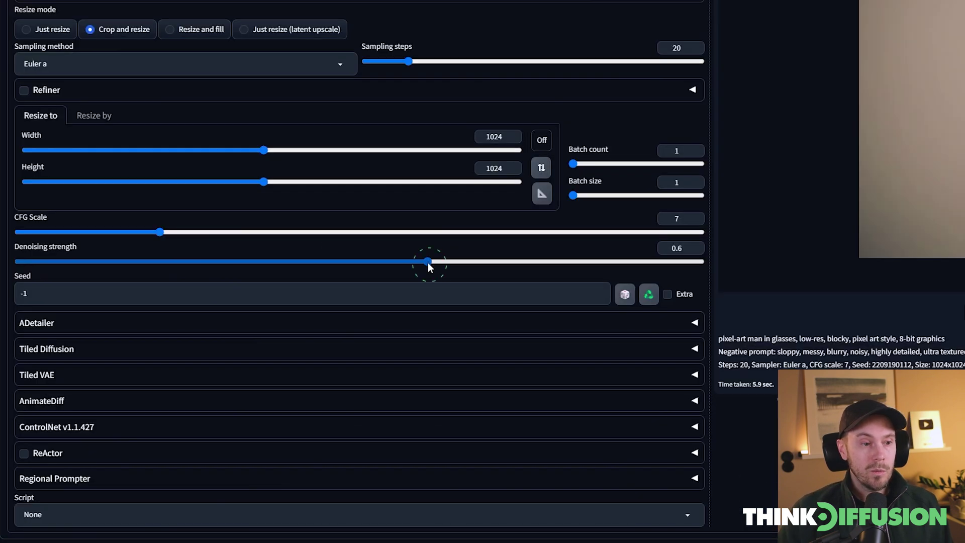
{"action": "left_click_drag", "start_coordinate": [291, 330], "coordinate": [377, 332]}
{"action": "left_click_drag", "start_coordinate": [557, 264], "coordinate": [563, 263]}
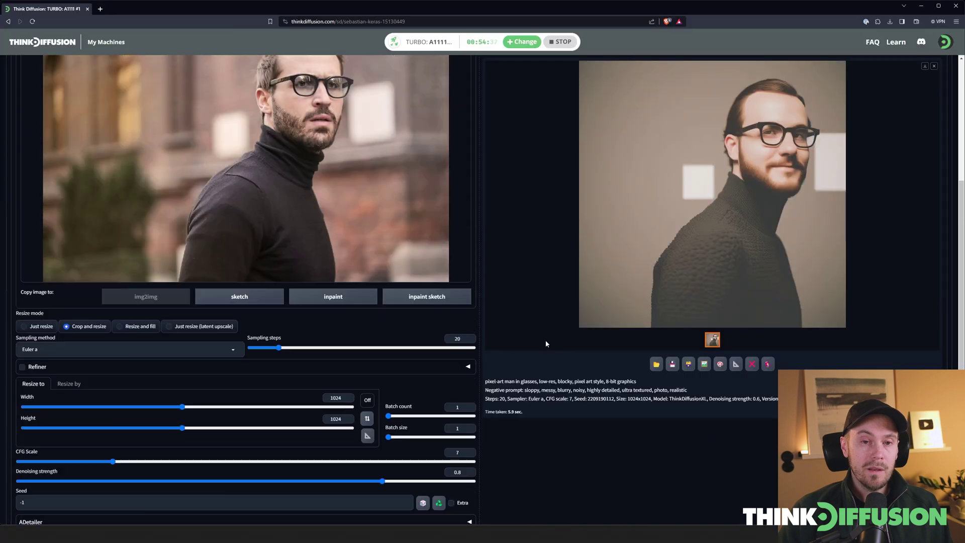
{"action": "scroll", "coordinate": [545, 340], "scroll_direction": "up", "scroll_amount": 6}
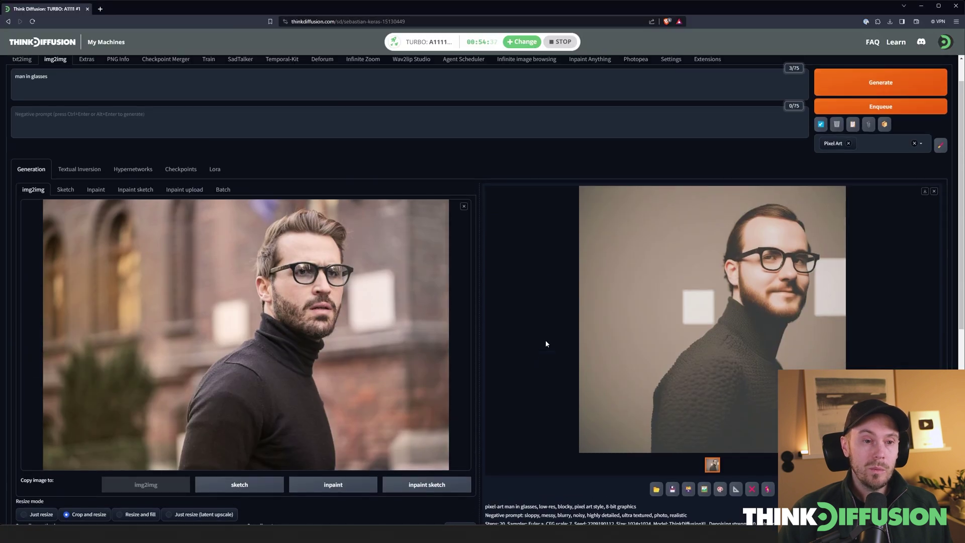
{"action": "left_click", "coordinate": [874, 121]}
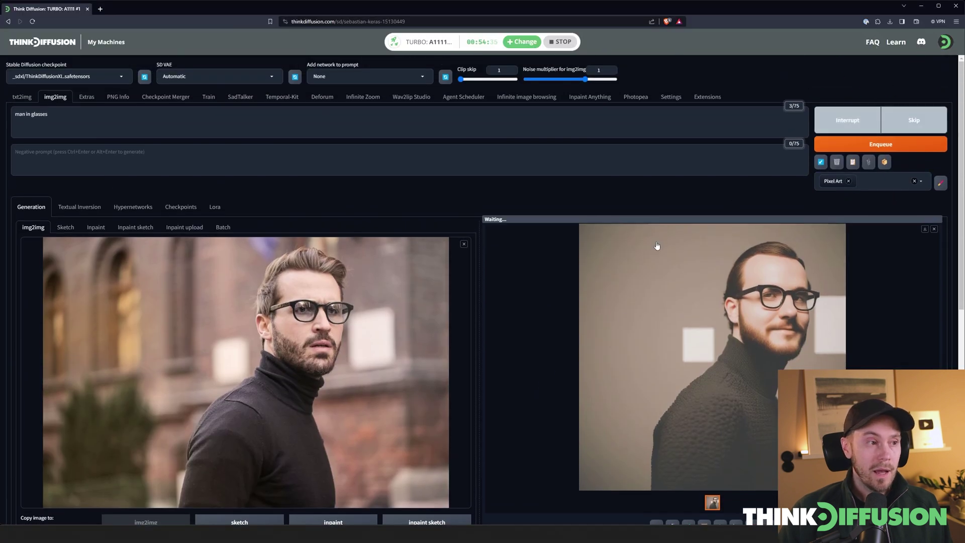
{"action": "scroll", "coordinate": [520, 233], "scroll_direction": "down", "scroll_amount": 2}
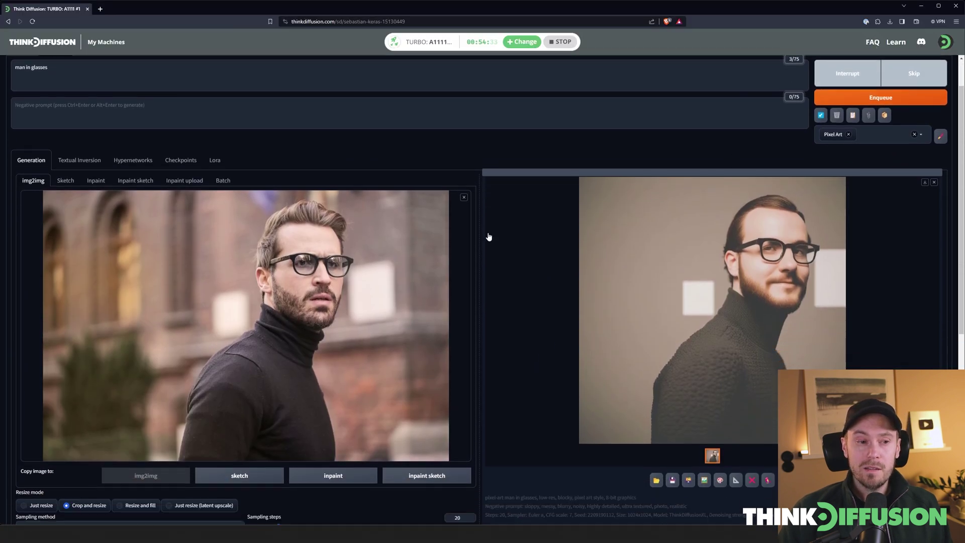
{"action": "scroll", "coordinate": [520, 232], "scroll_direction": "down", "scroll_amount": 1}
{"action": "scroll", "coordinate": [520, 231], "scroll_direction": "up", "scroll_amount": 1}
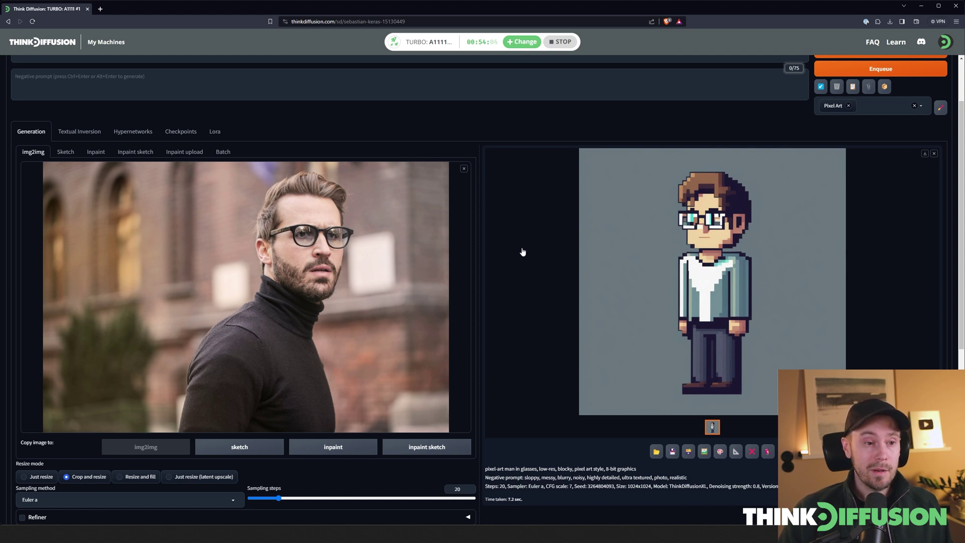
Step: Generate another Pixel Art render and inspect it full size in the viewer
{"action": "scroll", "coordinate": [522, 253], "scroll_direction": "up", "scroll_amount": 1}
{"action": "left_click", "coordinate": [861, 69]}
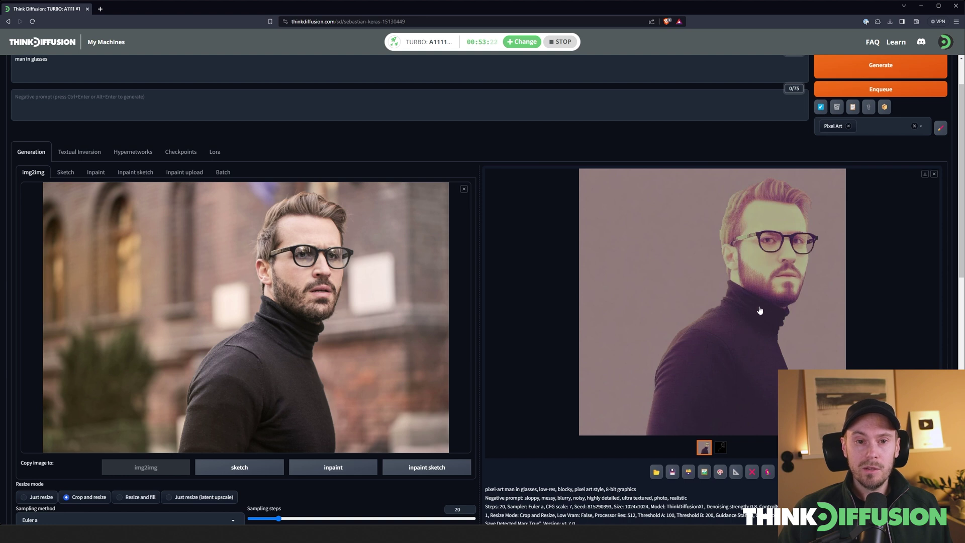
{"action": "left_click", "coordinate": [768, 258]}
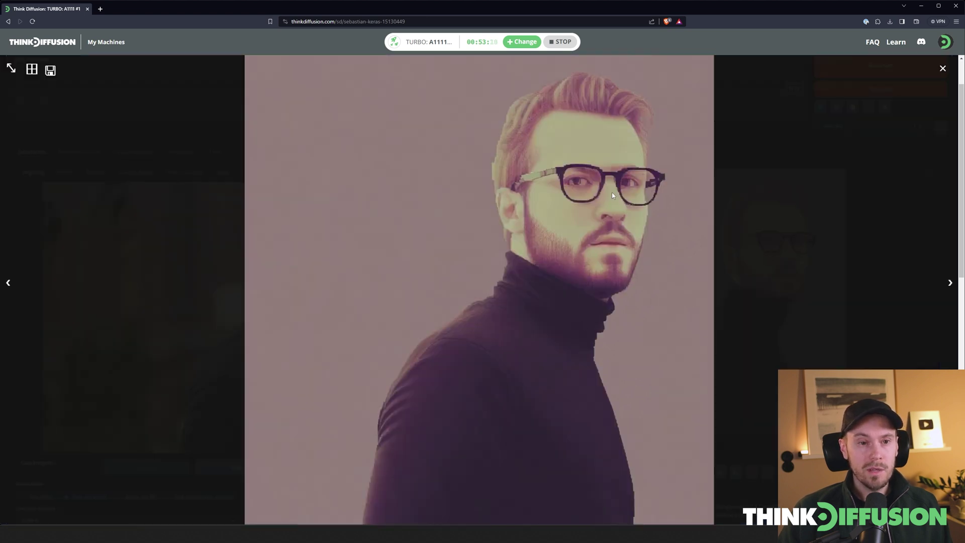
{"action": "left_click", "coordinate": [773, 125]}
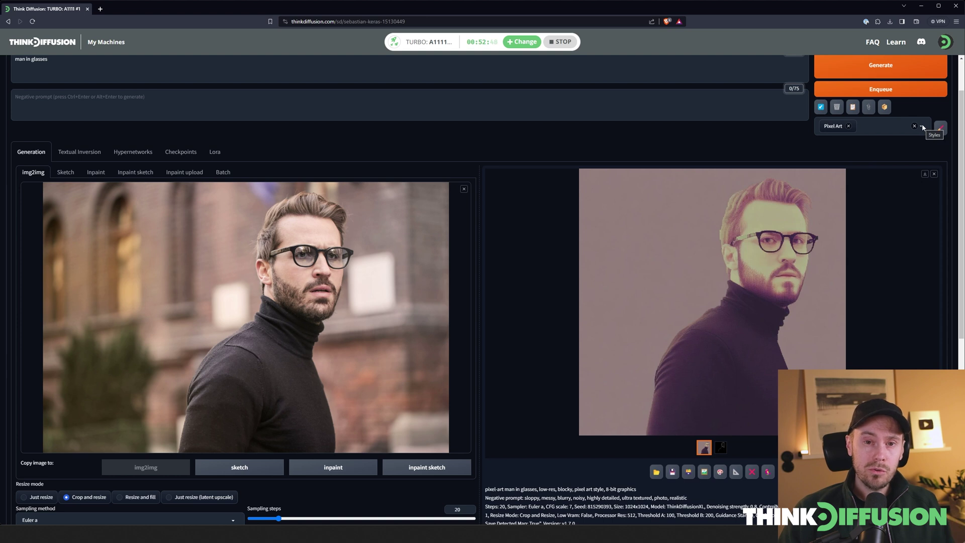
Step: Swap the Pixel Art style for Digital art and 3d-model
{"action": "left_click", "coordinate": [848, 126]}
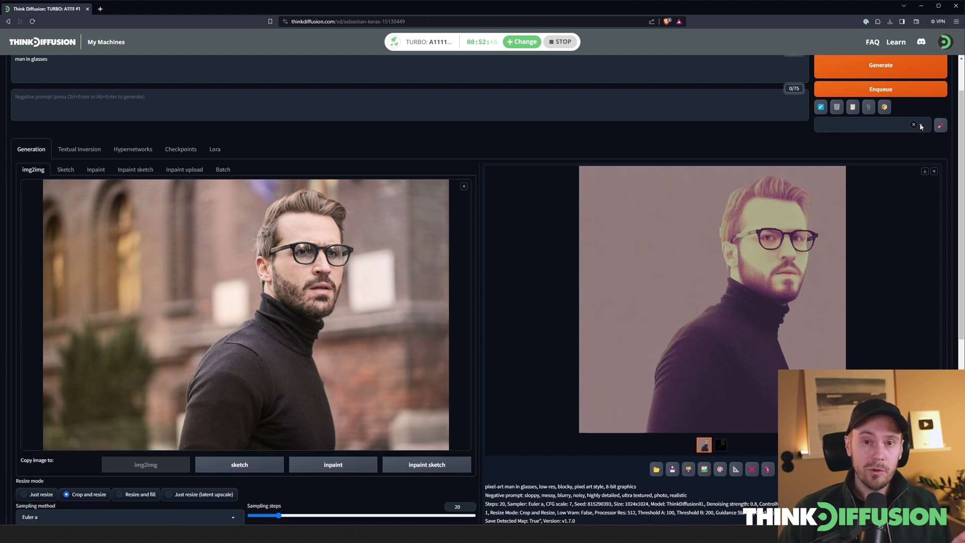
{"action": "left_click", "coordinate": [922, 125]}
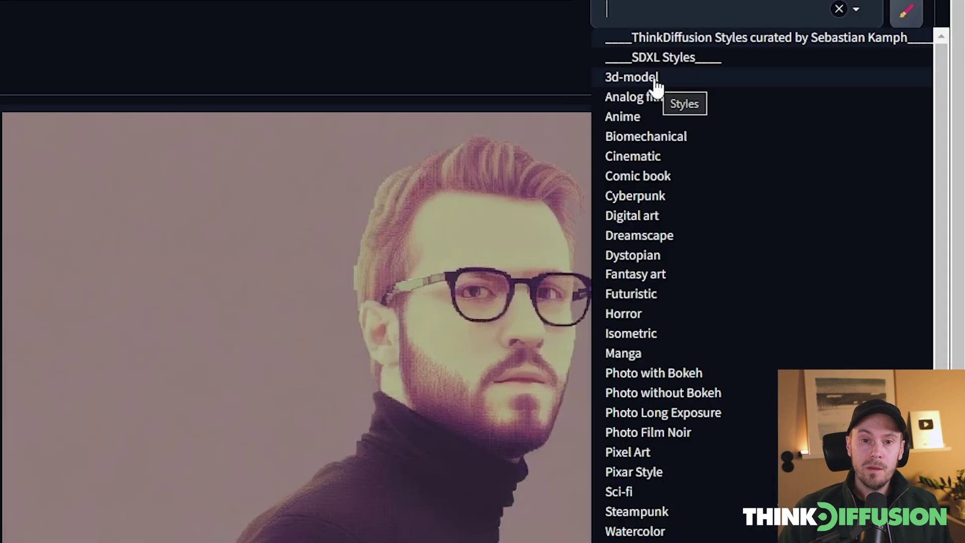
{"action": "left_click", "coordinate": [645, 218]}
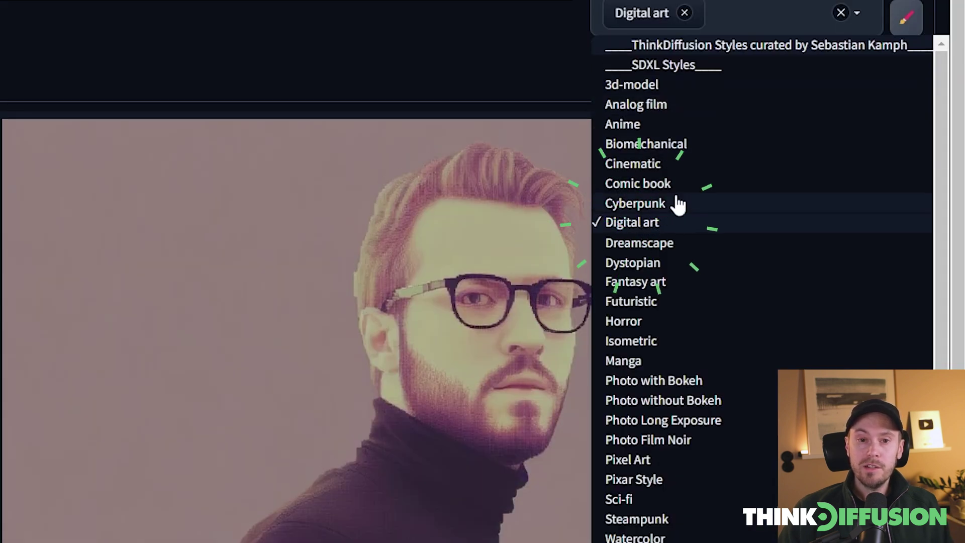
{"action": "left_click", "coordinate": [636, 85]}
Step: Set denoising strength to 0.61 and generate the Digital art 3D version
{"action": "scroll", "coordinate": [463, 324], "scroll_direction": "down", "scroll_amount": 5}
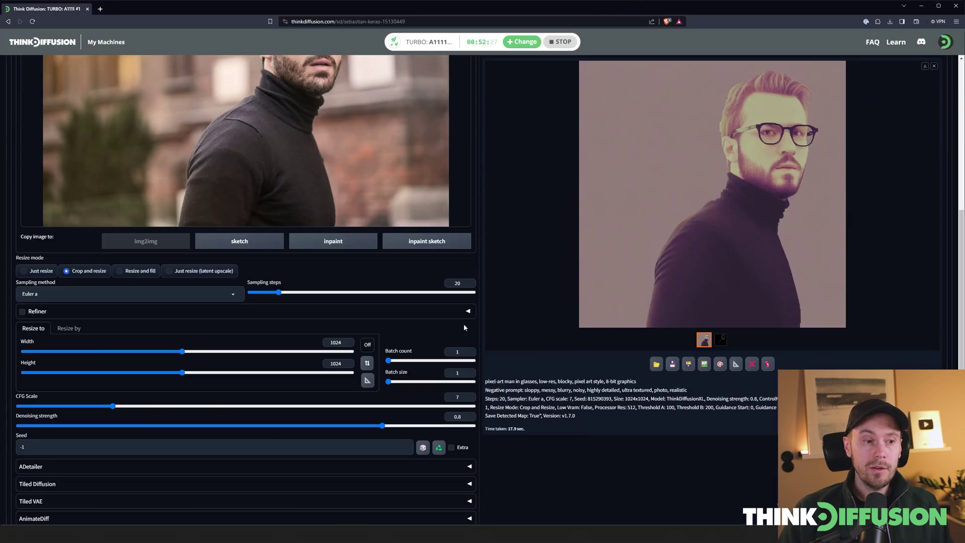
{"action": "left_click", "coordinate": [382, 426]}
{"action": "left_click_drag", "start_coordinate": [383, 426], "coordinate": [297, 426]}
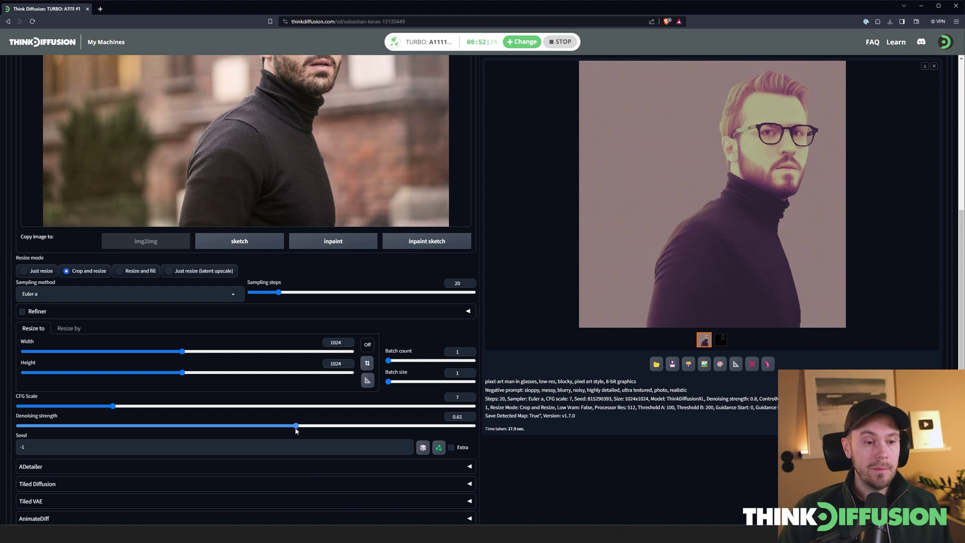
{"action": "left_click", "coordinate": [868, 126]}
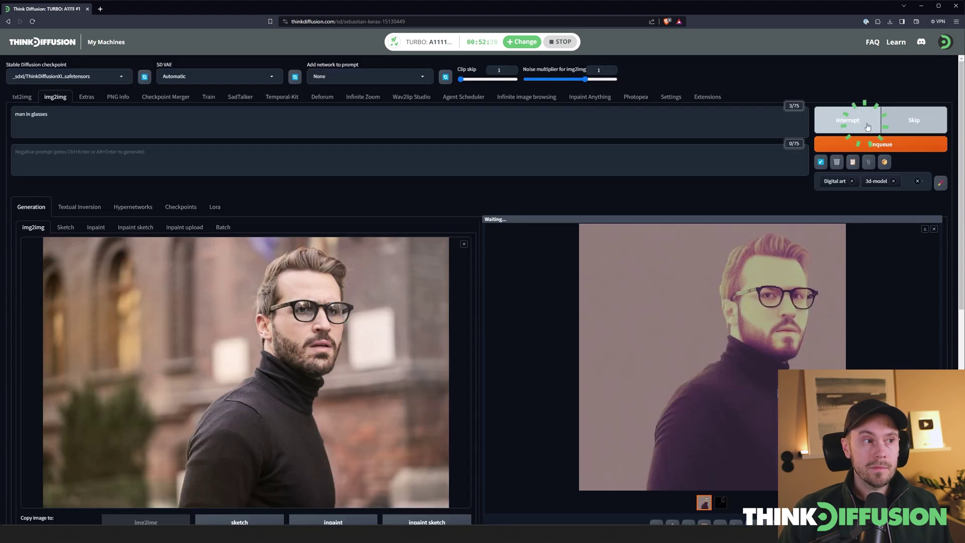
{"action": "scroll", "coordinate": [503, 267], "scroll_direction": "down", "scroll_amount": 1}
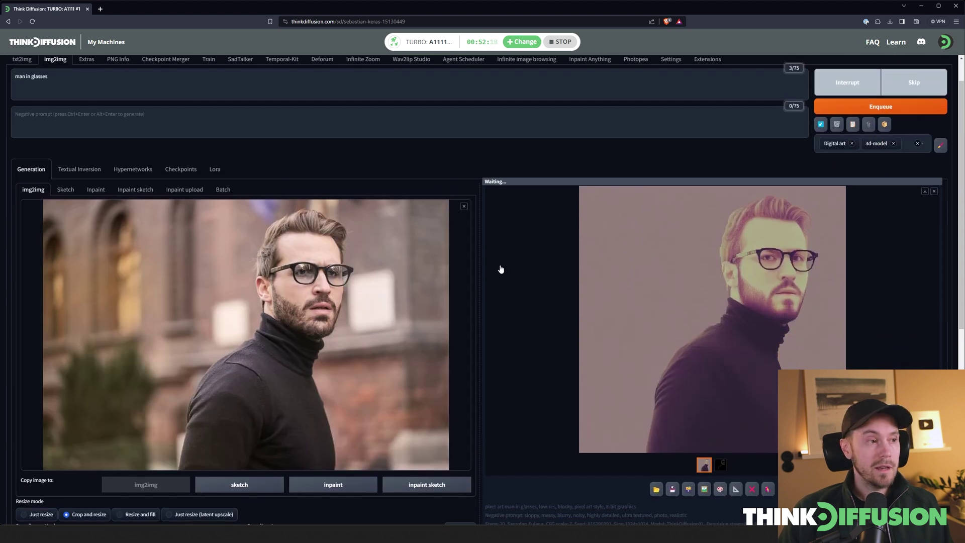